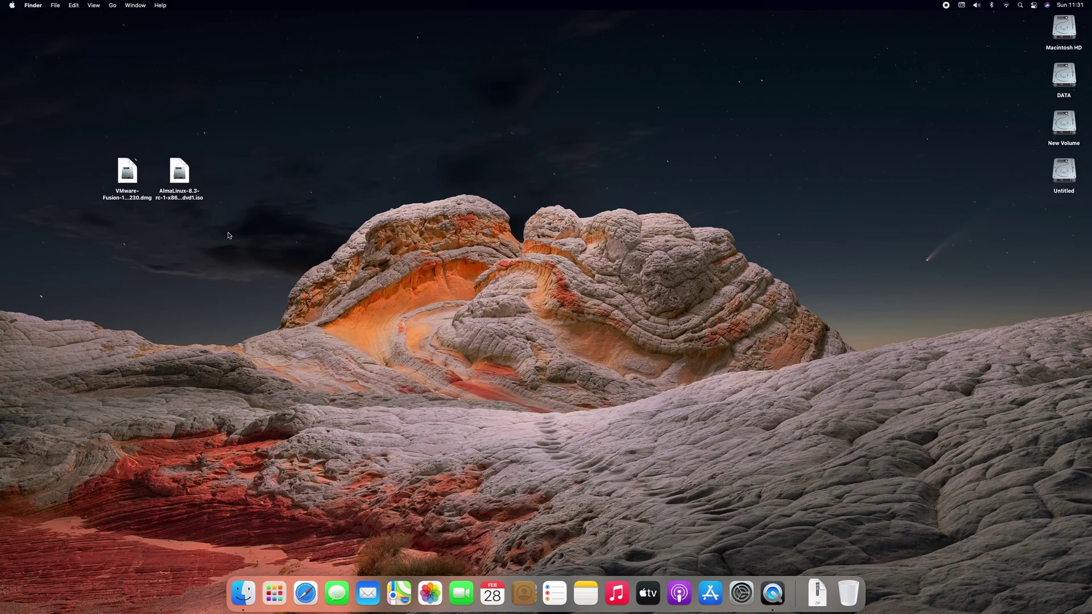
# - Open the VMware Fusion 12.1.0 disk image from the desktop, skipping its verification
pyautogui.click(130, 177)
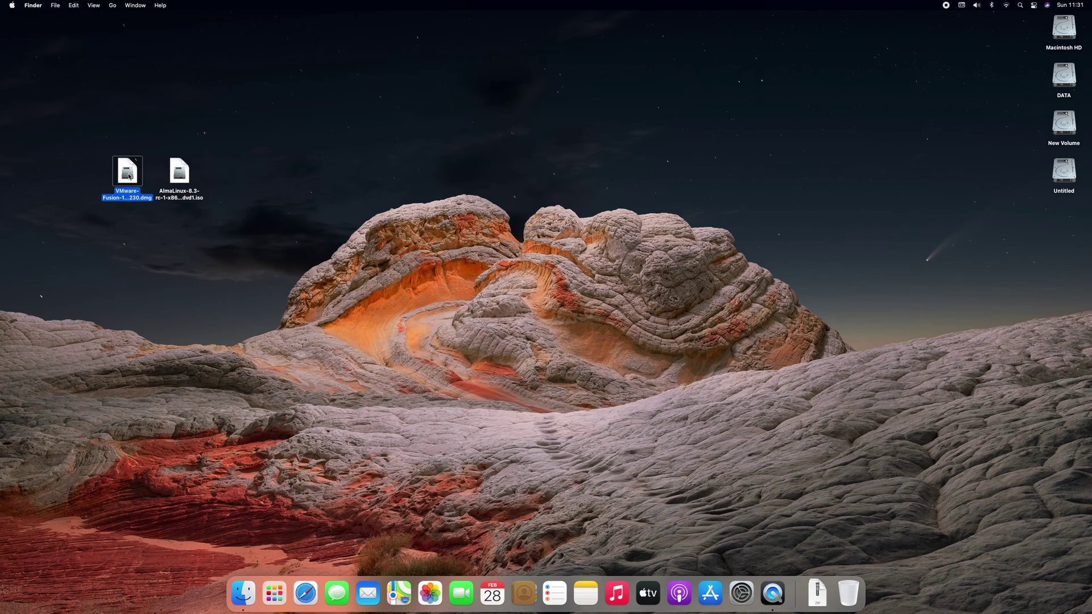
pyautogui.doubleClick(129, 176)
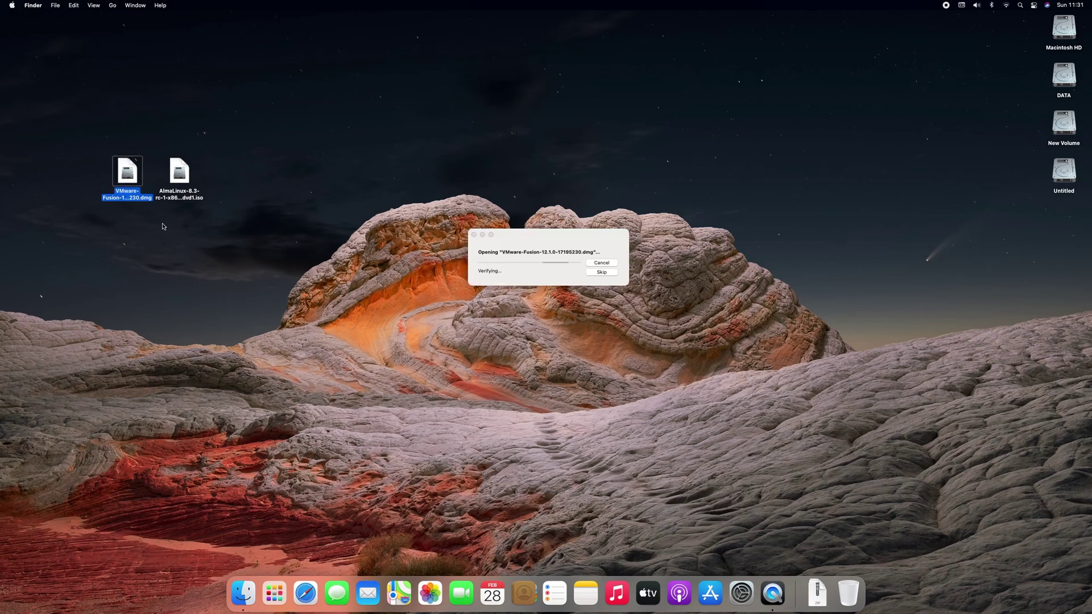
pyautogui.click(592, 273)
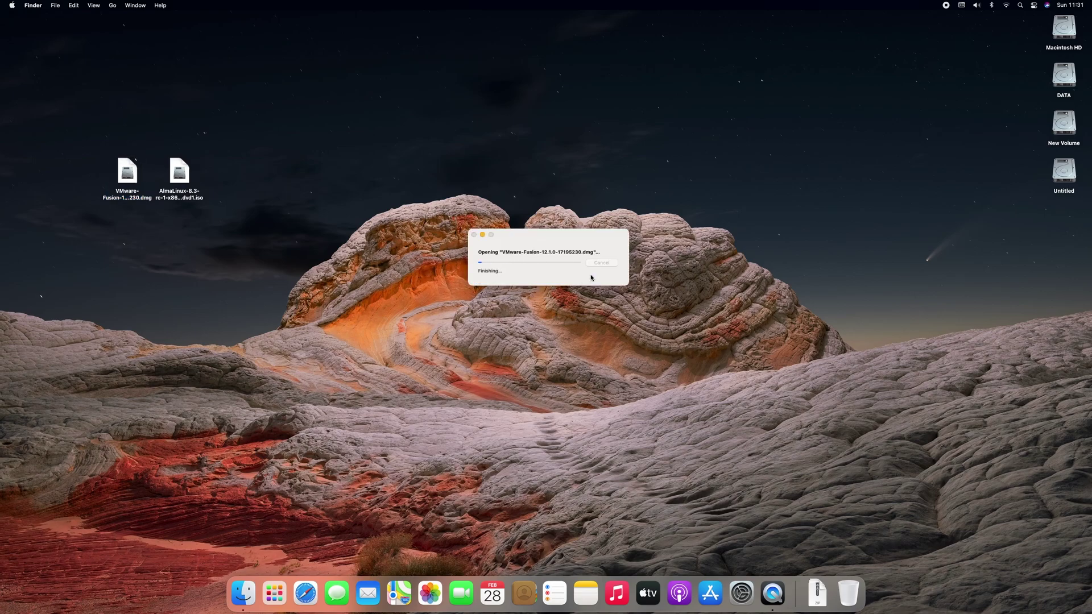
# - Launch the VMware Fusion installer, allow the downloaded app to open, and authorize it with the account password
pyautogui.doubleClick(107, 240)
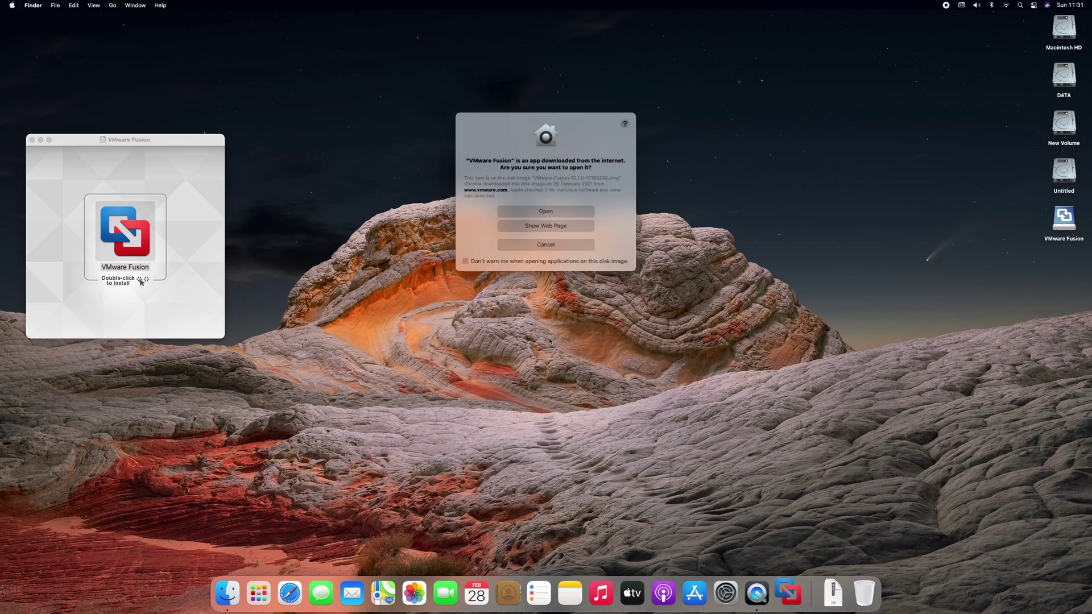
pyautogui.click(550, 213)
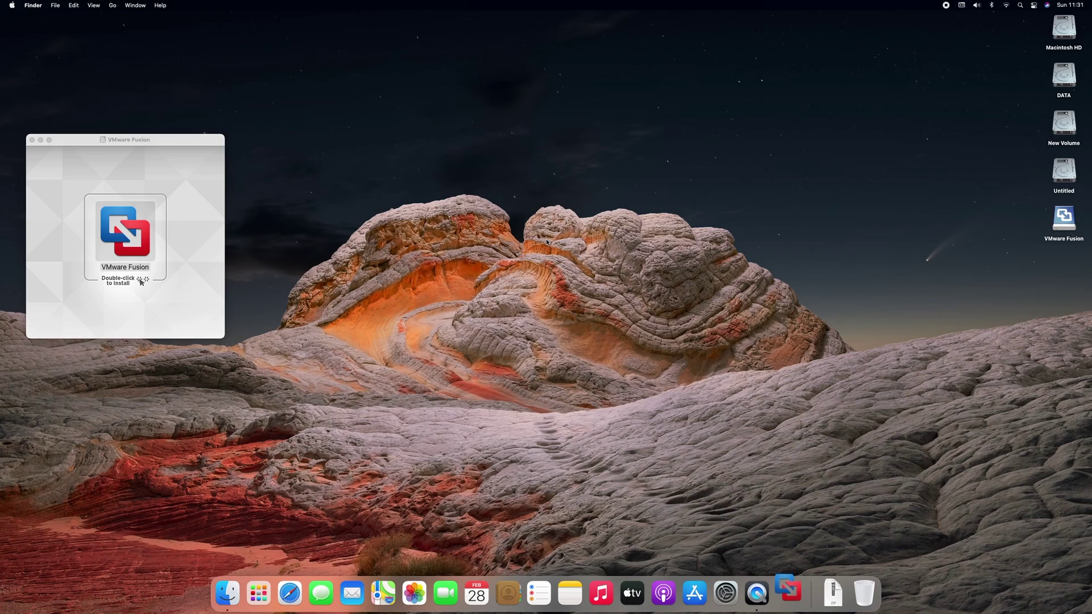
pyautogui.write('********')
pyautogui.press('Return')
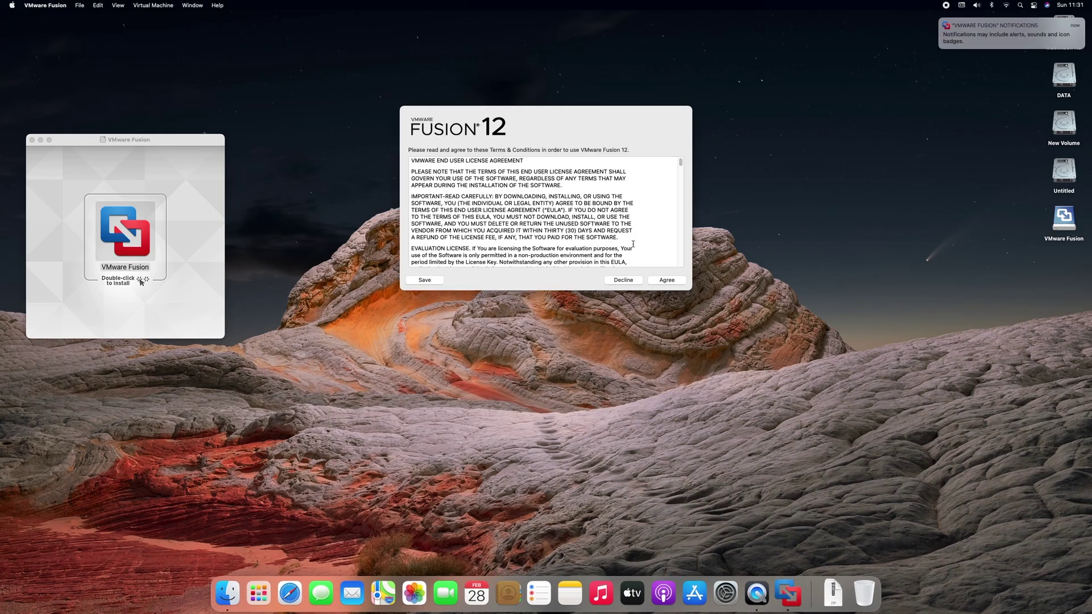
# - Accept the VMware Fusion 12 license agreement and activate the 30-day Professional trial, authorizing with the account password
pyautogui.click(667, 280)
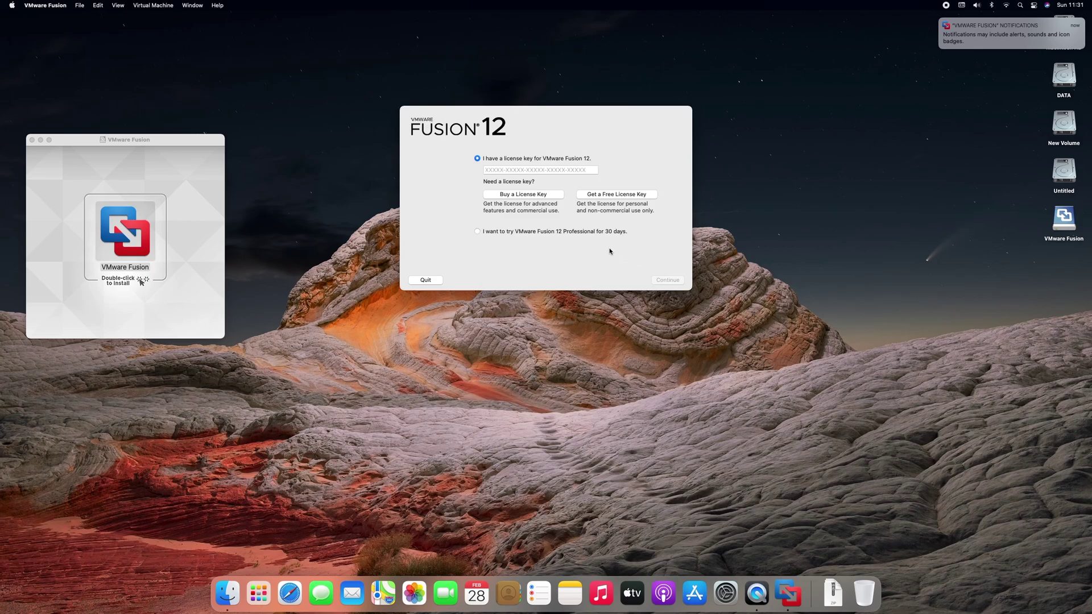
pyautogui.click(536, 233)
pyautogui.click(660, 280)
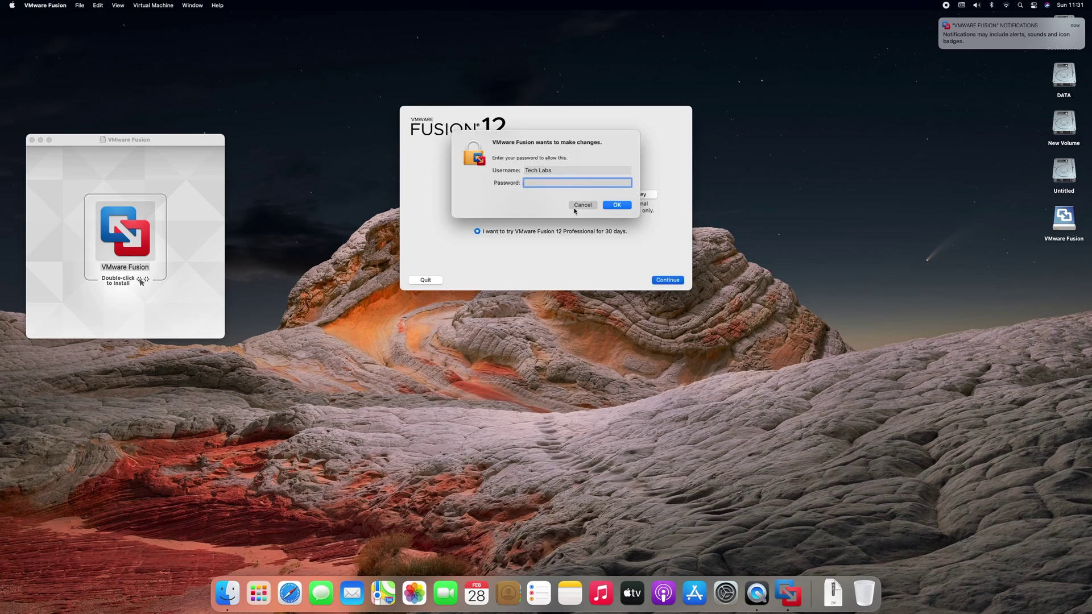
pyautogui.press('Return')
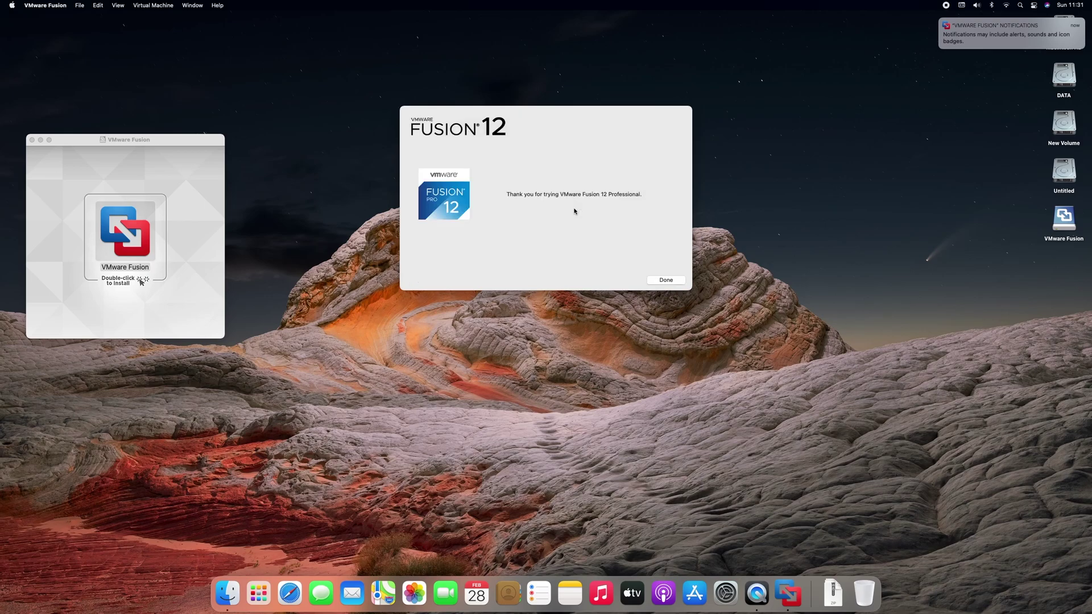
pyautogui.click(666, 280)
# - Close the VMware Fusion disk image window and eject its volume from the desktop
pyautogui.click(62, 164)
pyautogui.click(32, 140)
pyautogui.rightClick(1064, 219)
pyautogui.click(1011, 242)
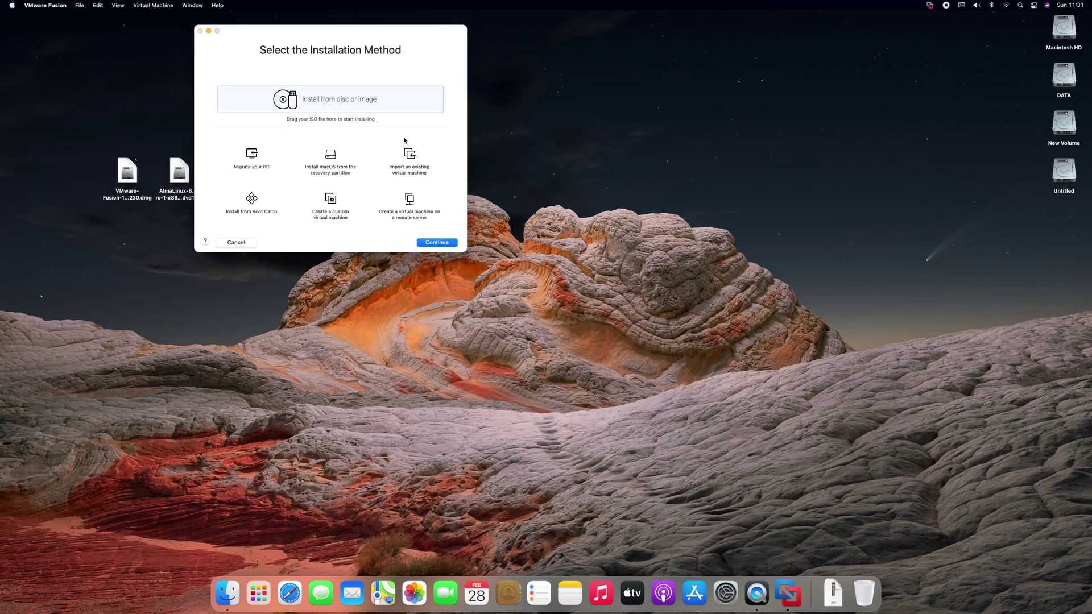
# - Start a new virtual machine from the desktop image AlmaLinux-8.3-rc-1-x86_64-dvd1.iso, moving the wizard away from the desktop files
pyautogui.moveTo(283, 39); pyautogui.dragTo(496, 175)
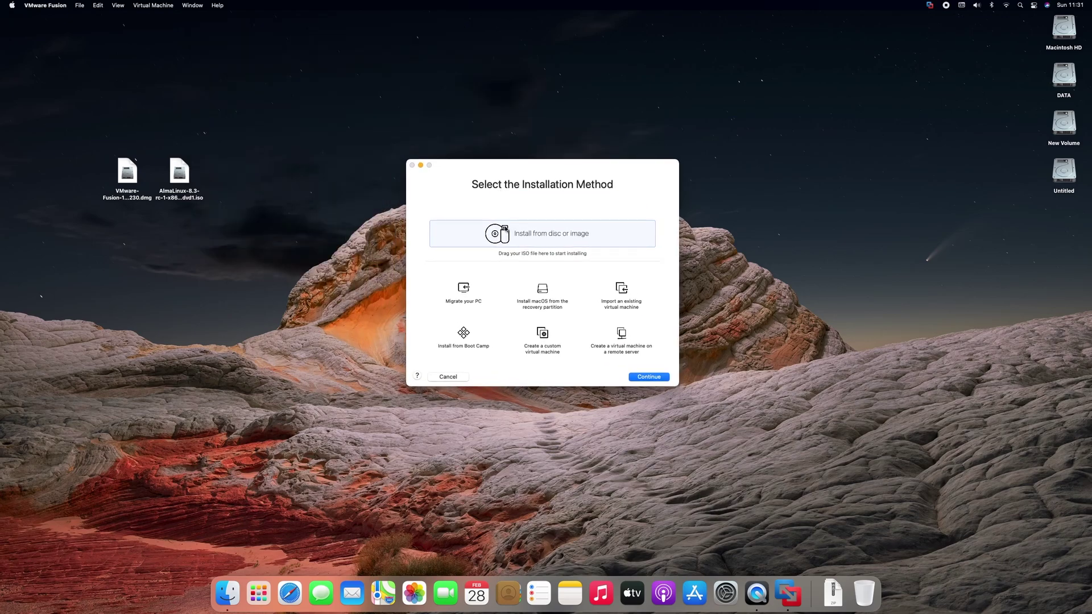
pyautogui.moveTo(165, 173); pyautogui.dragTo(484, 228)
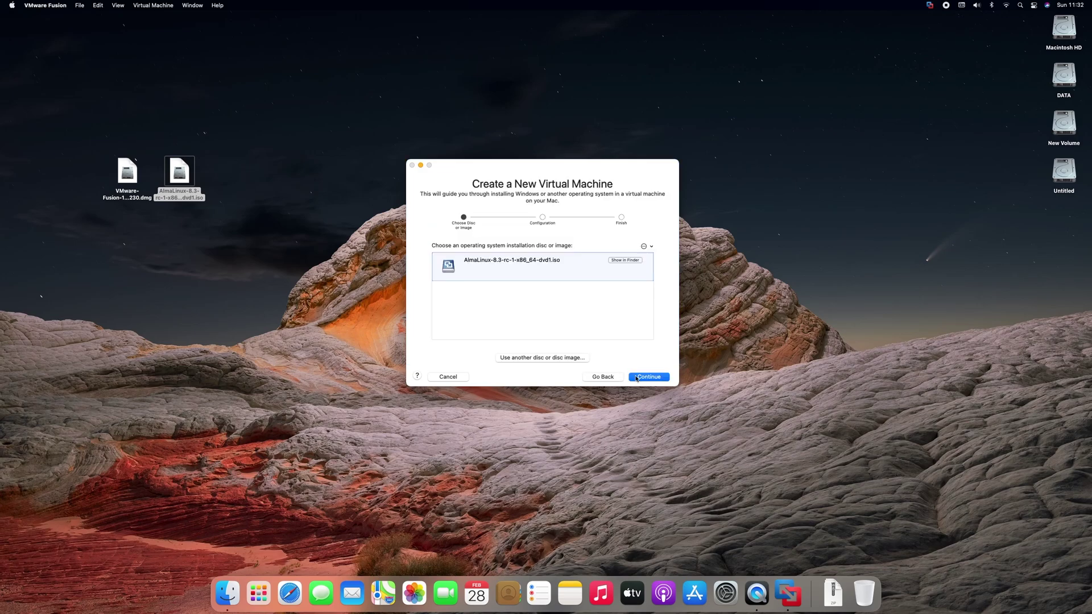
pyautogui.click(636, 377)
# - Set the virtual machine's operating system to Linux CentOS 8 64-bit and its boot firmware to UEFI
pyautogui.click(455, 270)
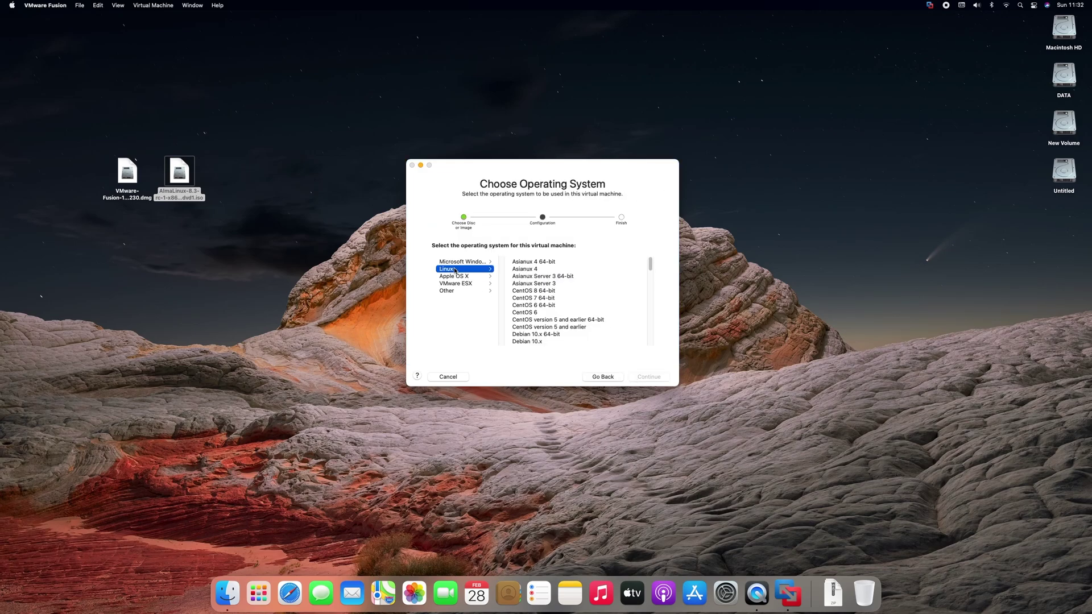
pyautogui.click(551, 292)
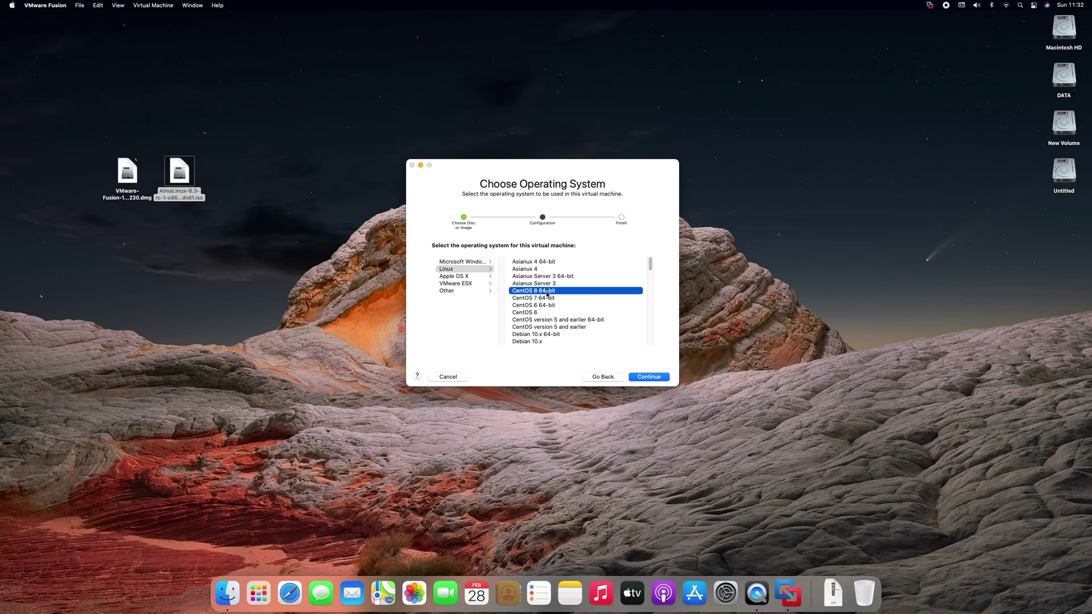
pyautogui.click(646, 378)
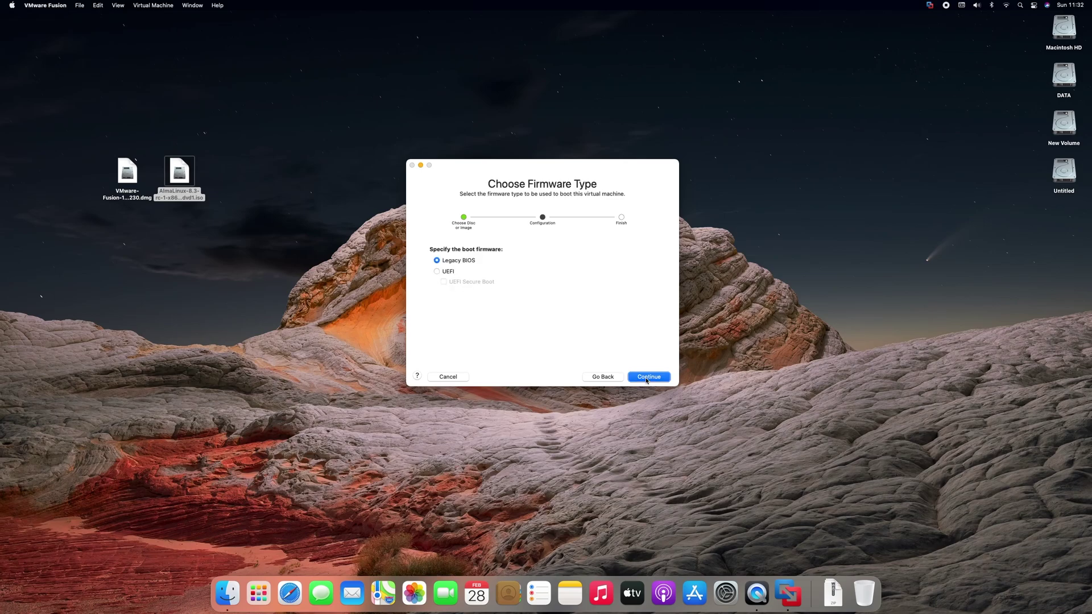
pyautogui.click(448, 272)
pyautogui.click(645, 378)
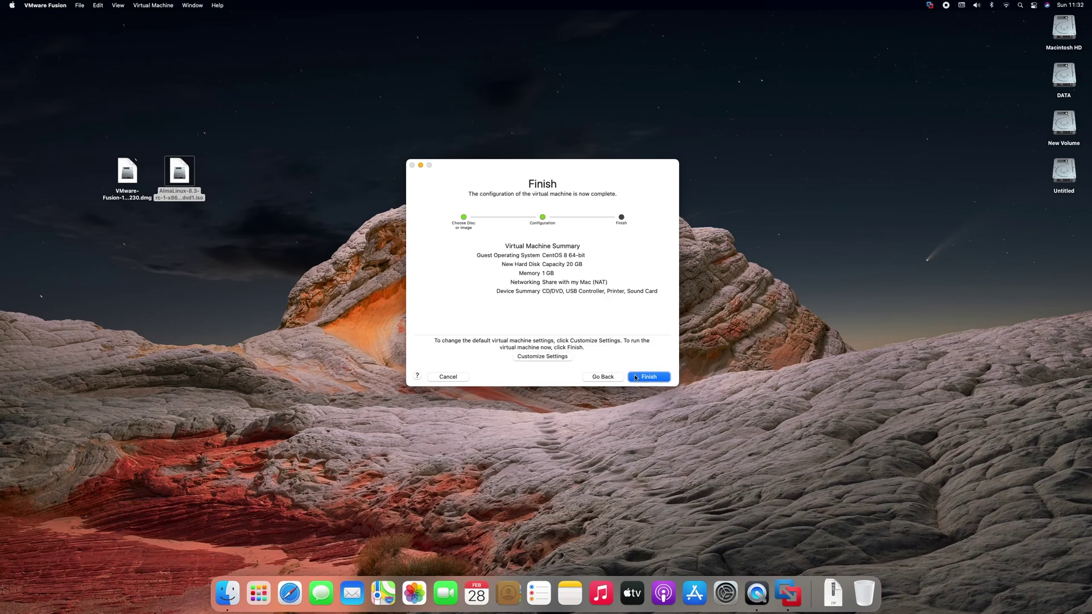
# - Save the virtual machine as CentOS 8 64-bit 2 in Virtual Machines and boot it with the option to test the media and install AlmaLinux 8
pyautogui.click(644, 379)
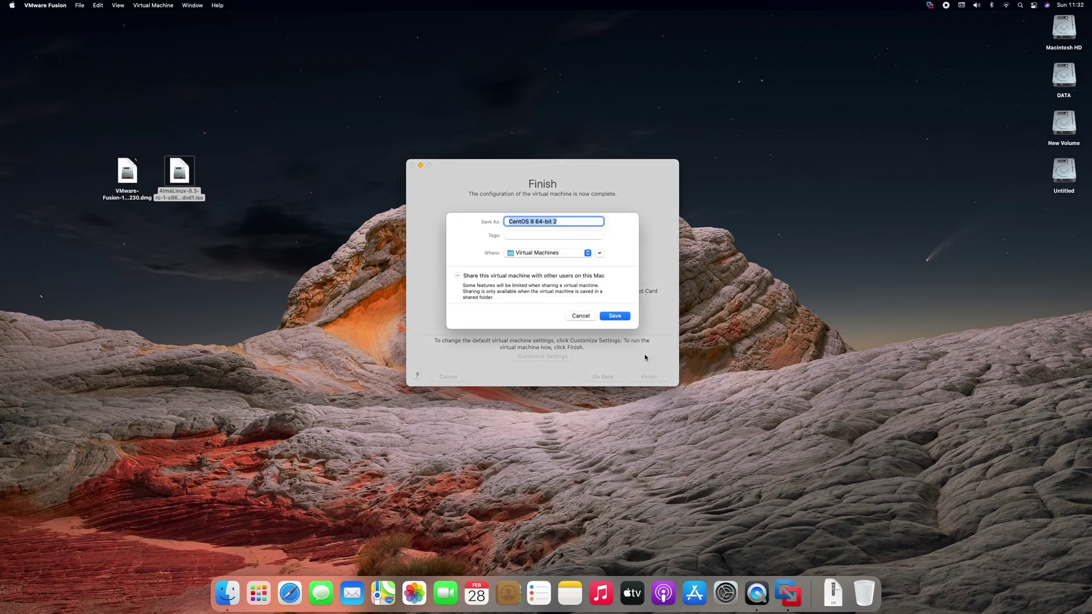
pyautogui.click(614, 319)
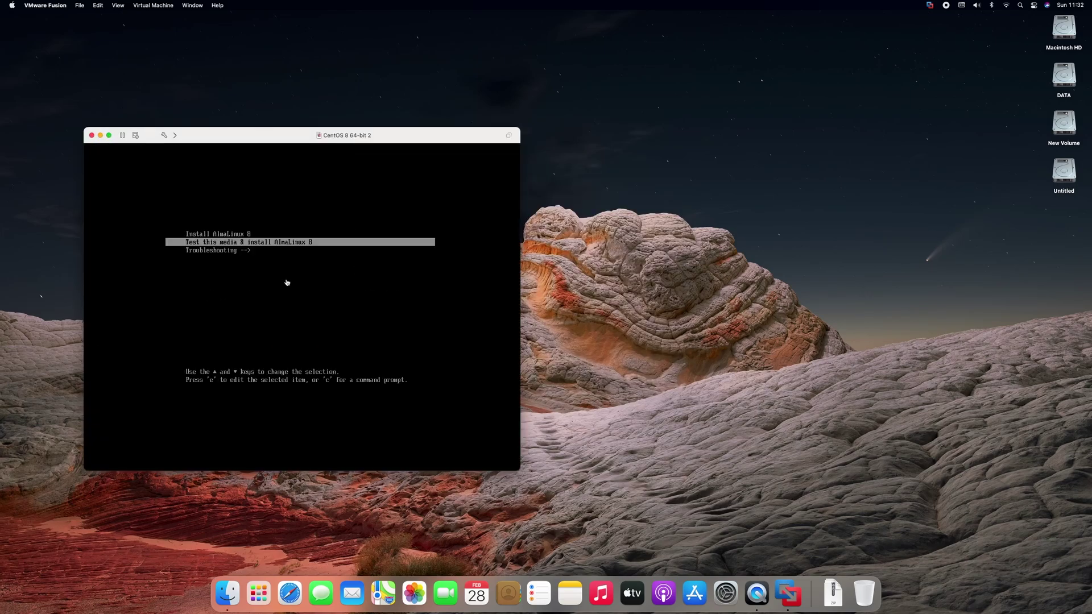
pyautogui.click(284, 247)
pyautogui.press('Return')
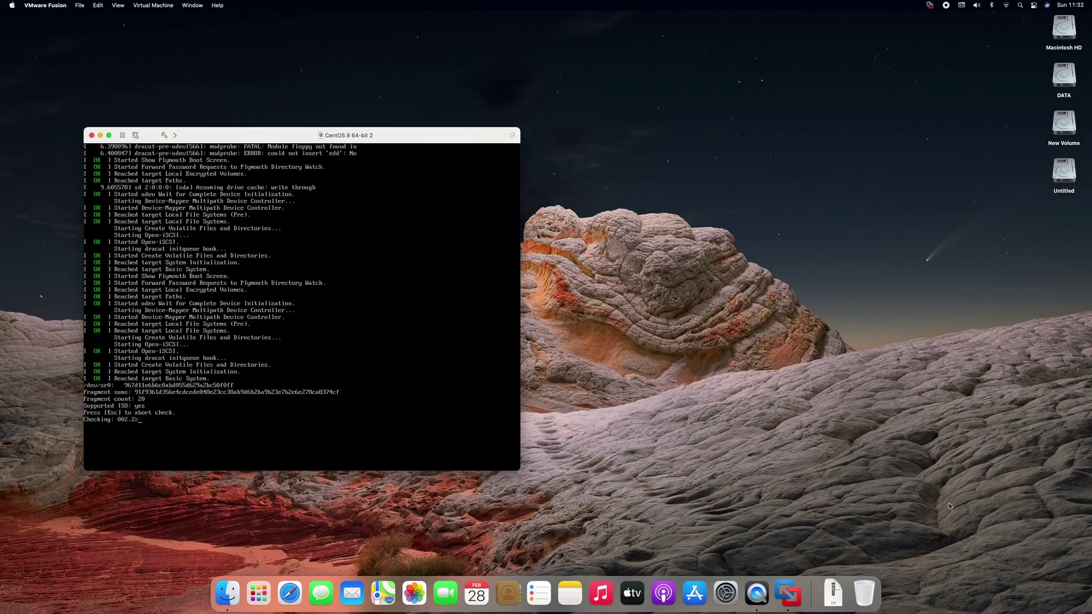
# - Move the virtual machine window to the middle of the desktop and abort the installation media check
pyautogui.press('ctrl+super')
pyautogui.moveTo(432, 137); pyautogui.dragTo(630, 137)
pyautogui.click(630, 150)
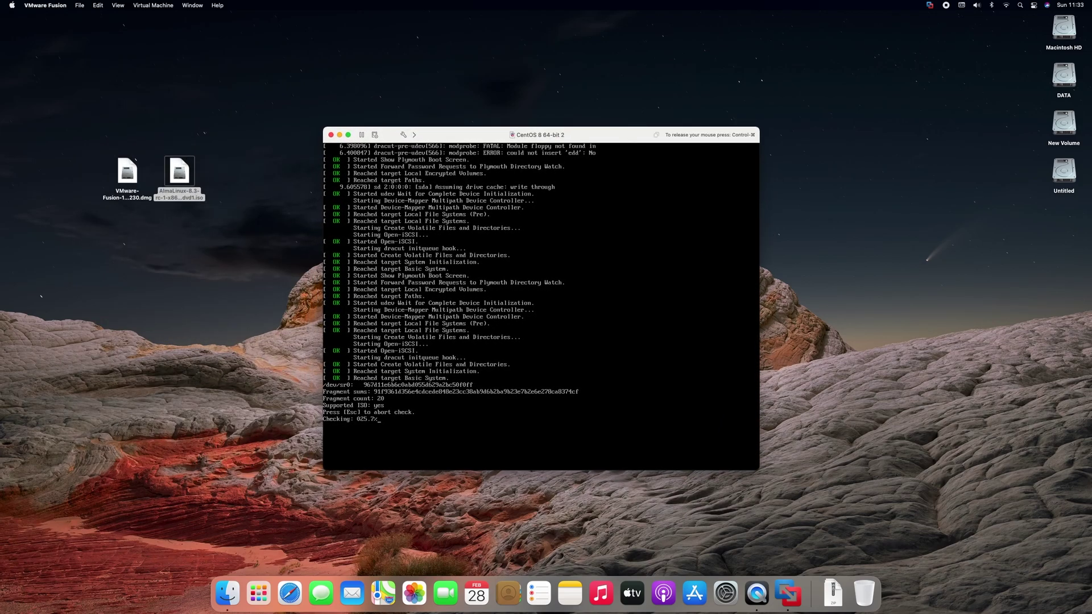
pyautogui.press('Escape')
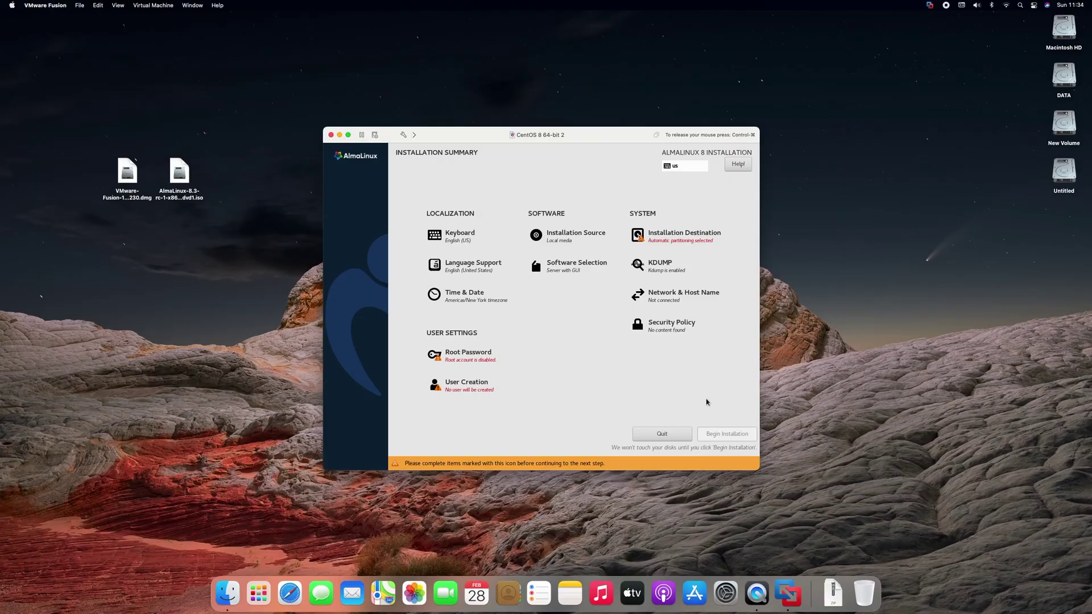
# - Accept the 20 GiB VMware virtual disk with automatic storage configuration as the installation destination
pyautogui.click(683, 241)
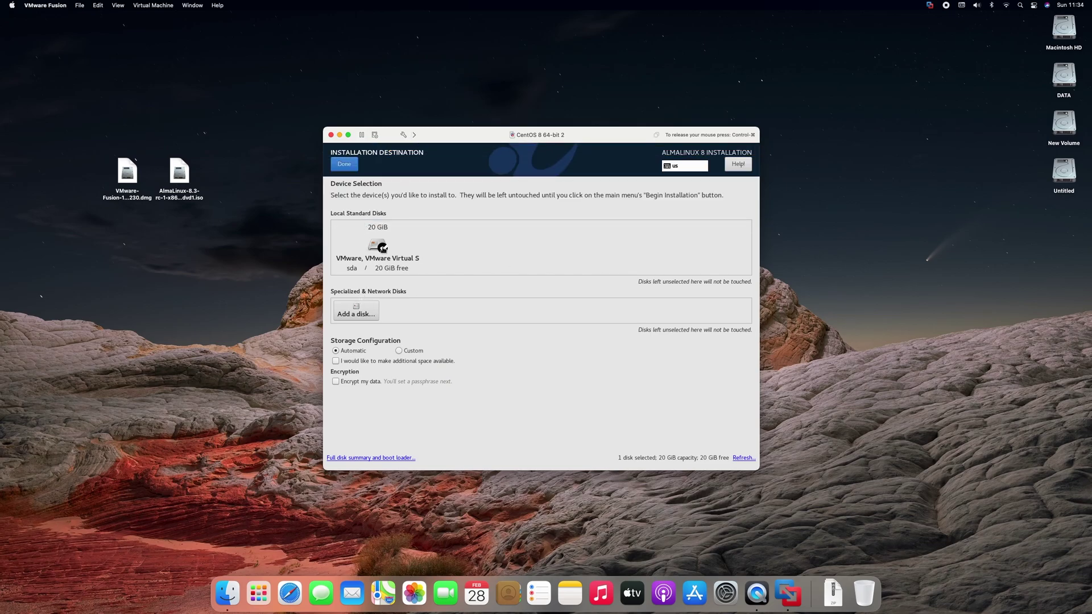
pyautogui.click(345, 164)
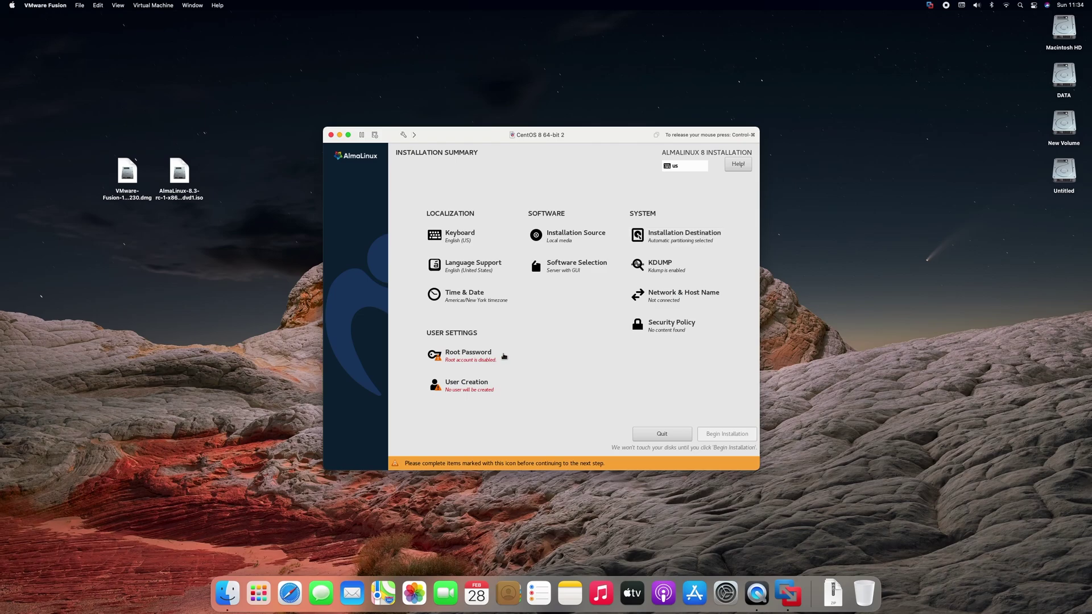
# - Set and confirm the root password, accepting it despite its weakness
pyautogui.click(478, 356)
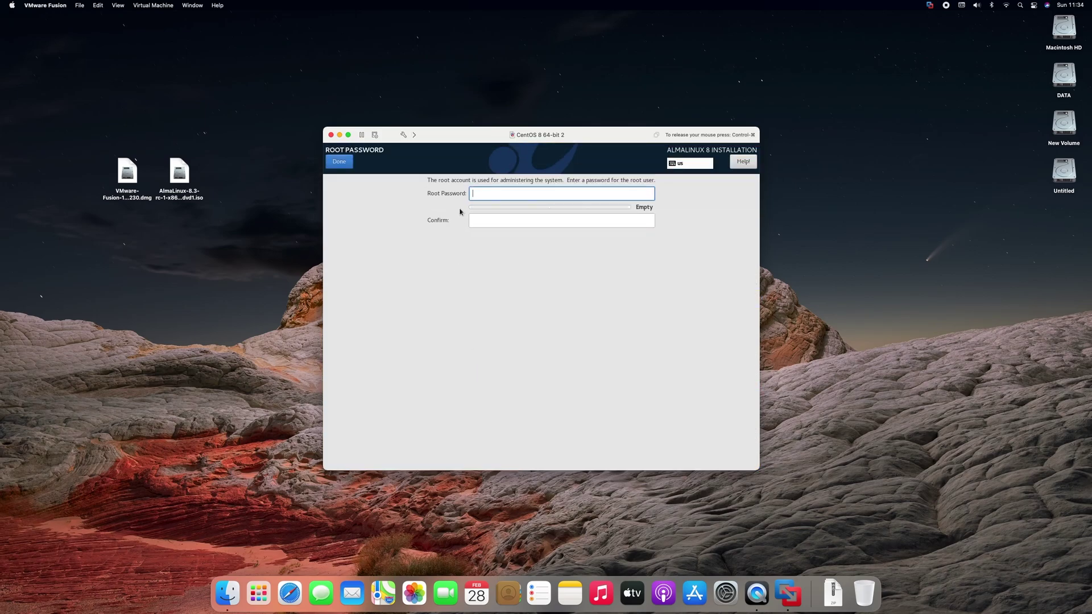
pyautogui.write('••••••')
pyautogui.press('Tab')
pyautogui.write('••••••')
pyautogui.click(349, 163)
pyautogui.click(350, 162)
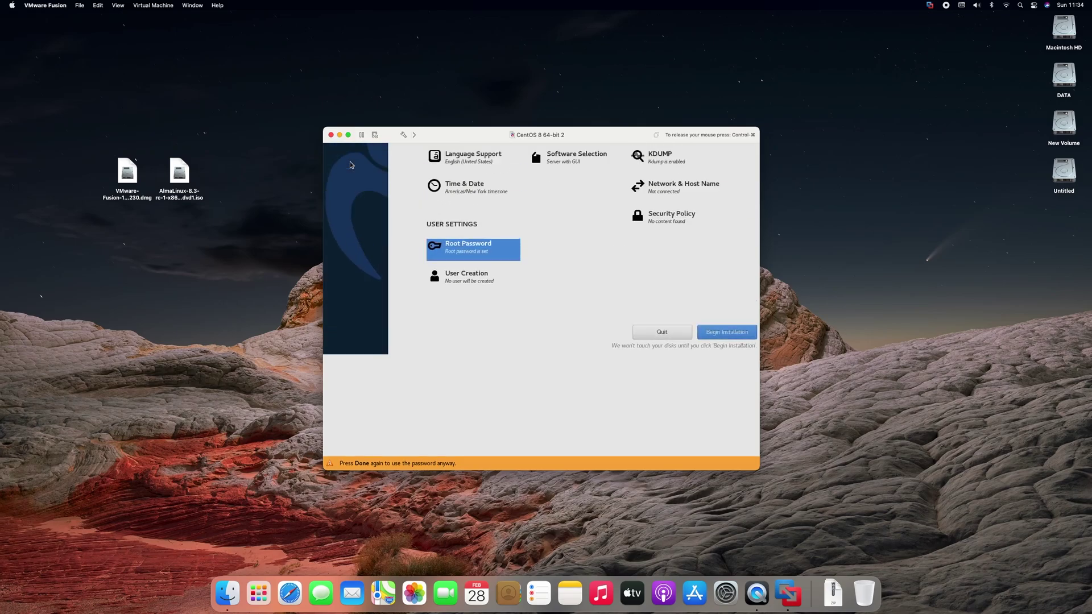
# - Create a user account by entering the full name, keeping the suggested user name, and making the user an administrator
pyautogui.click(476, 392)
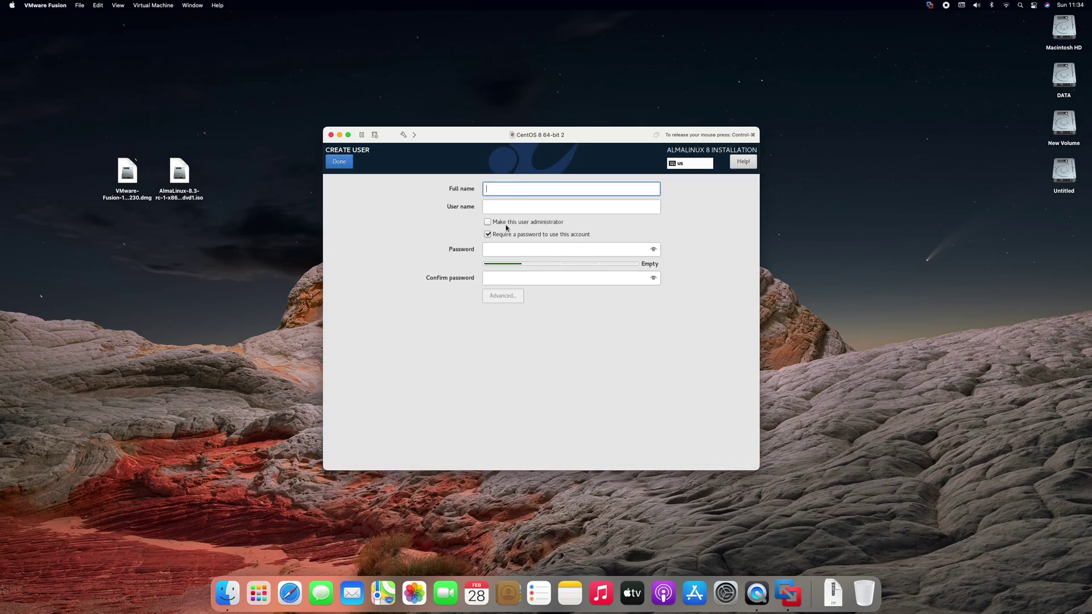
pyautogui.write('Tech La')
pyautogui.press('Tab')
pyautogui.press('Tab')
pyautogui.press('Tab')
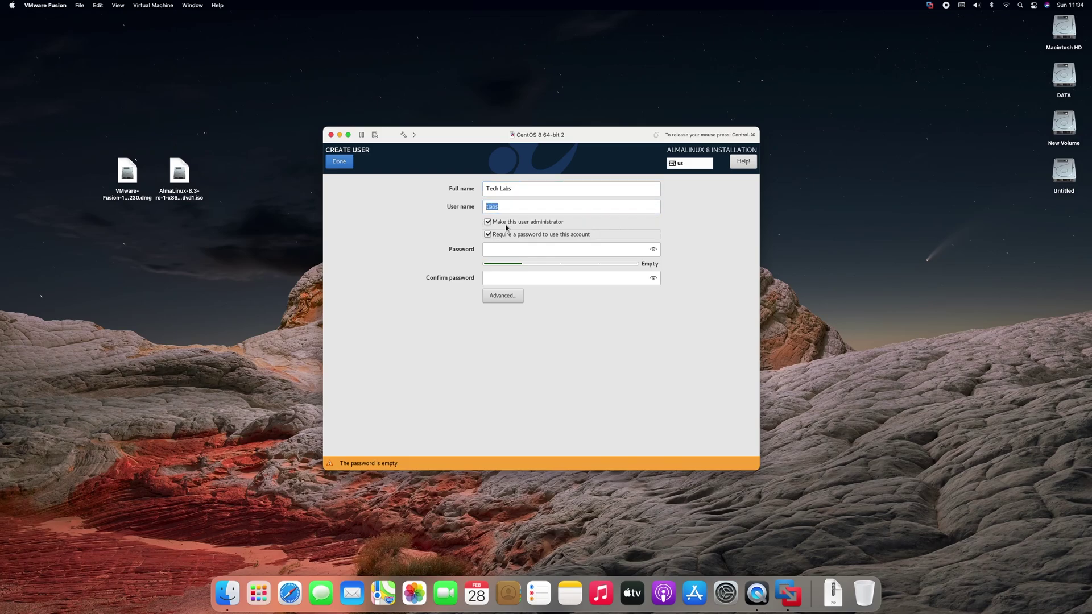
# - Enter and confirm the new user's password, accepting it despite its weakness
pyautogui.write('•••••••')
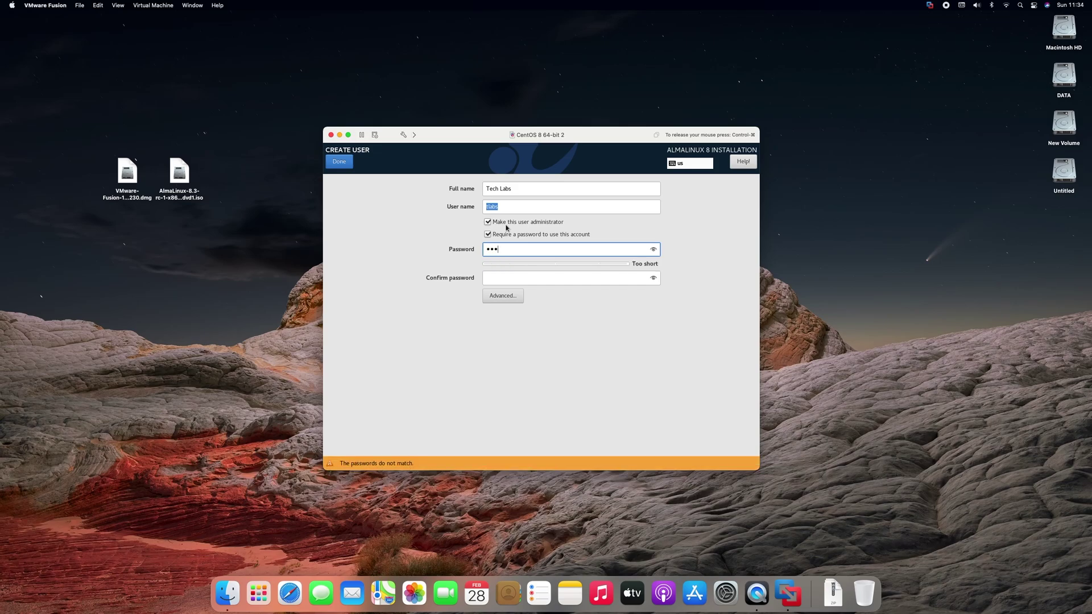
pyautogui.write('•')
pyautogui.press('Tab')
pyautogui.write('••••••••')
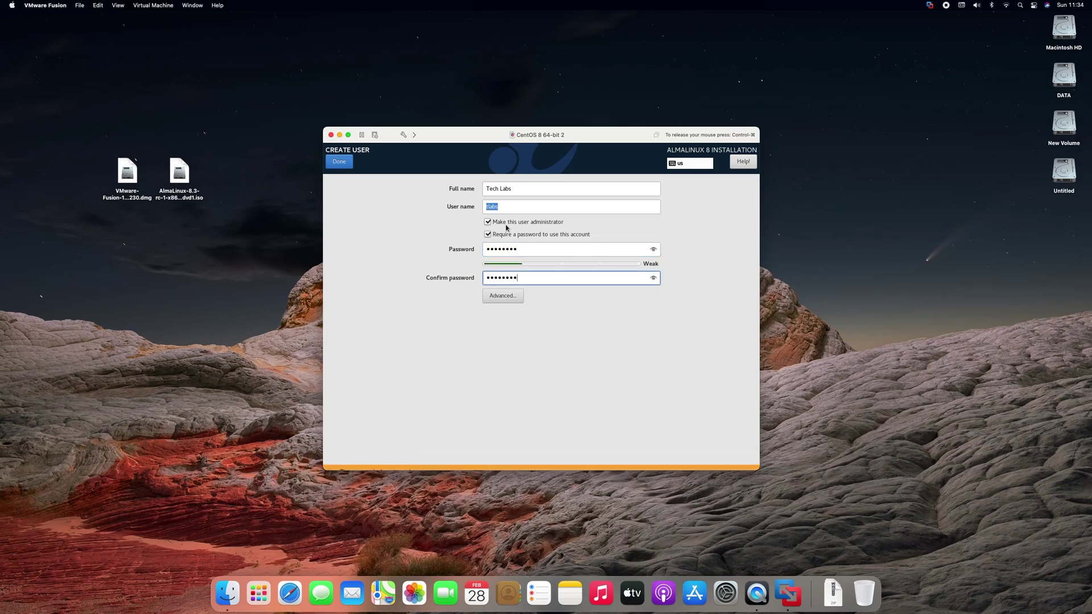
pyautogui.click(339, 162)
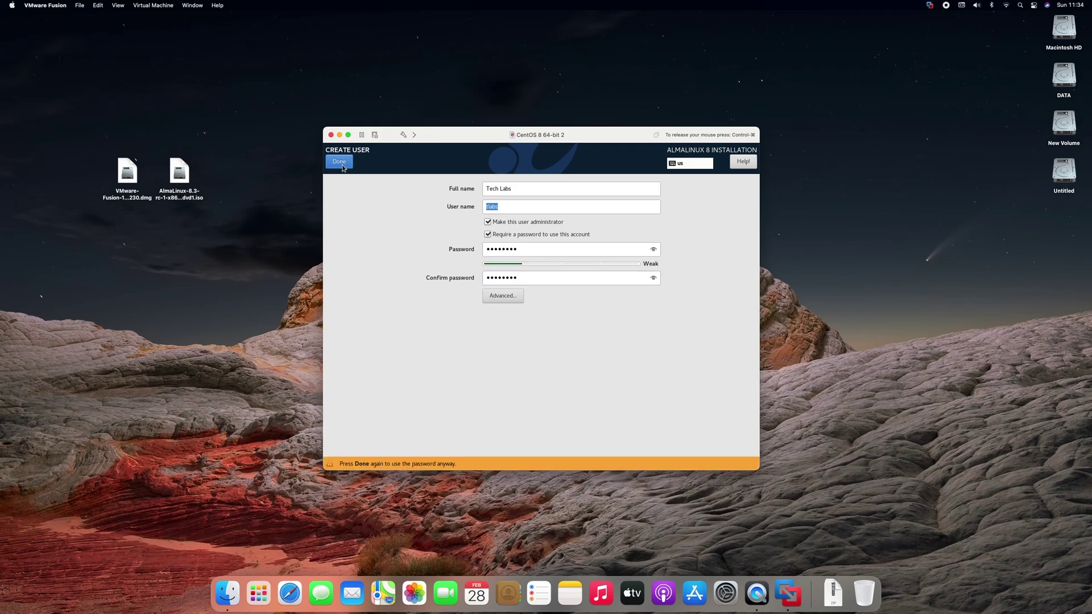
pyautogui.click(339, 162)
# - Run the AlmaLinux 8 installation and reboot the virtual machine into the installed system
pyautogui.click(726, 448)
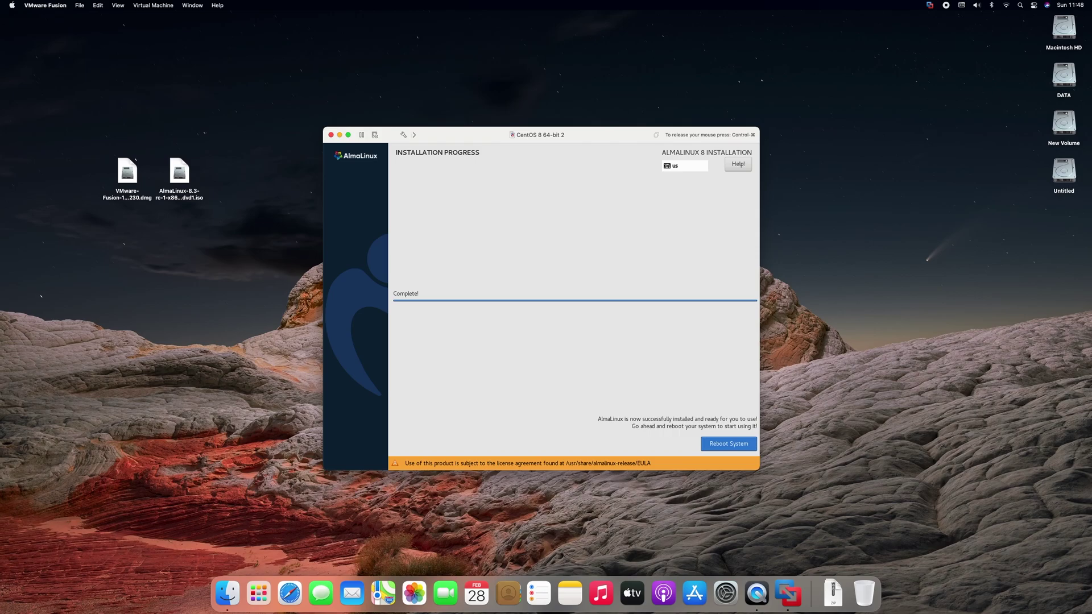
pyautogui.press('Return')
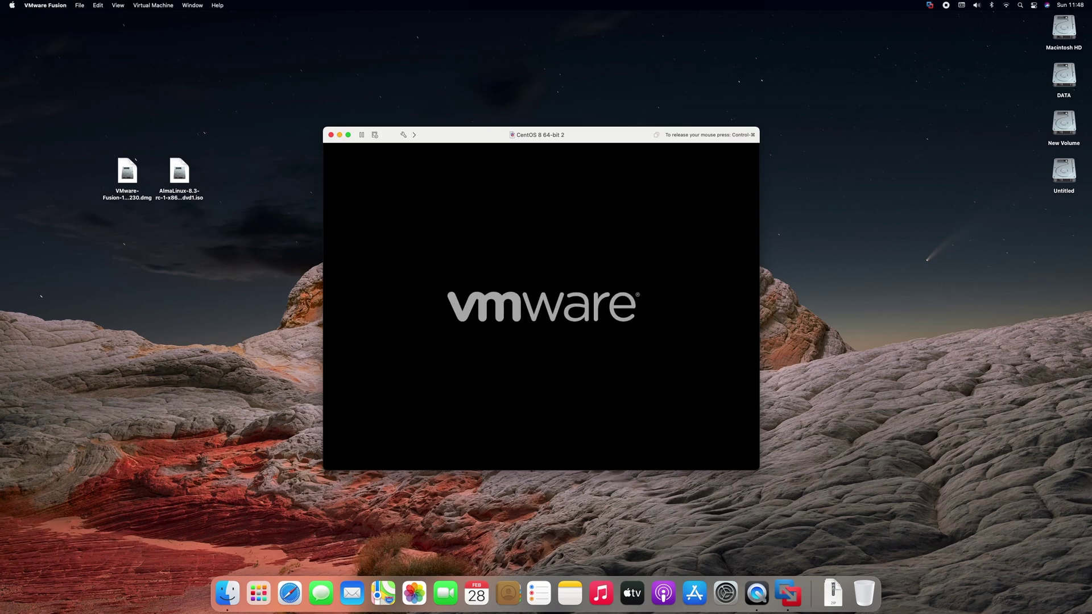
pyautogui.press('Return')
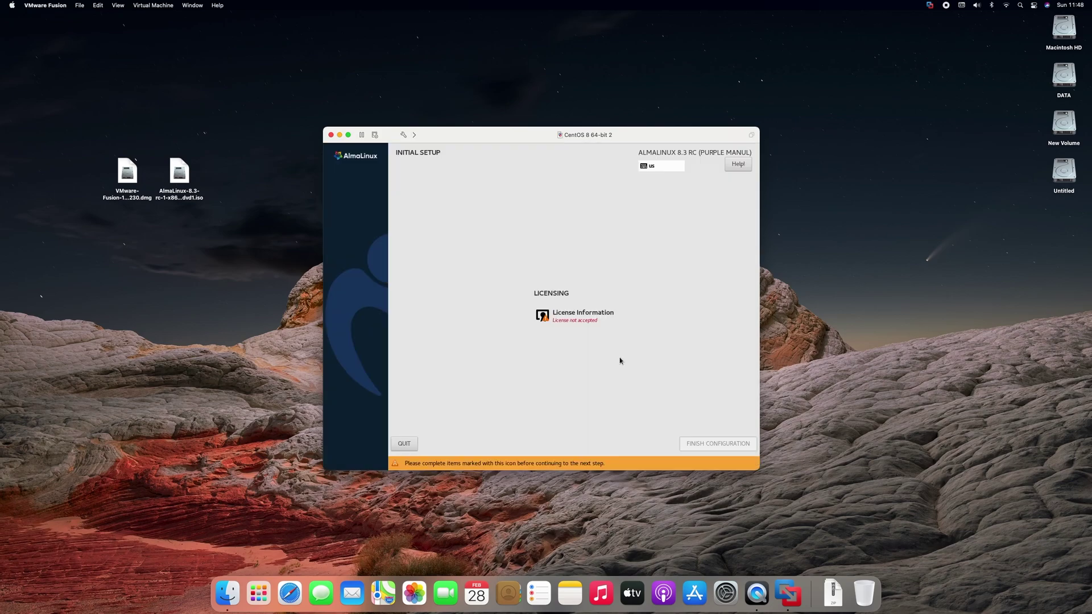
# - Accept the AlmaLinux 8 license agreement and complete the initial setup to reach the login screen
pyautogui.click(574, 323)
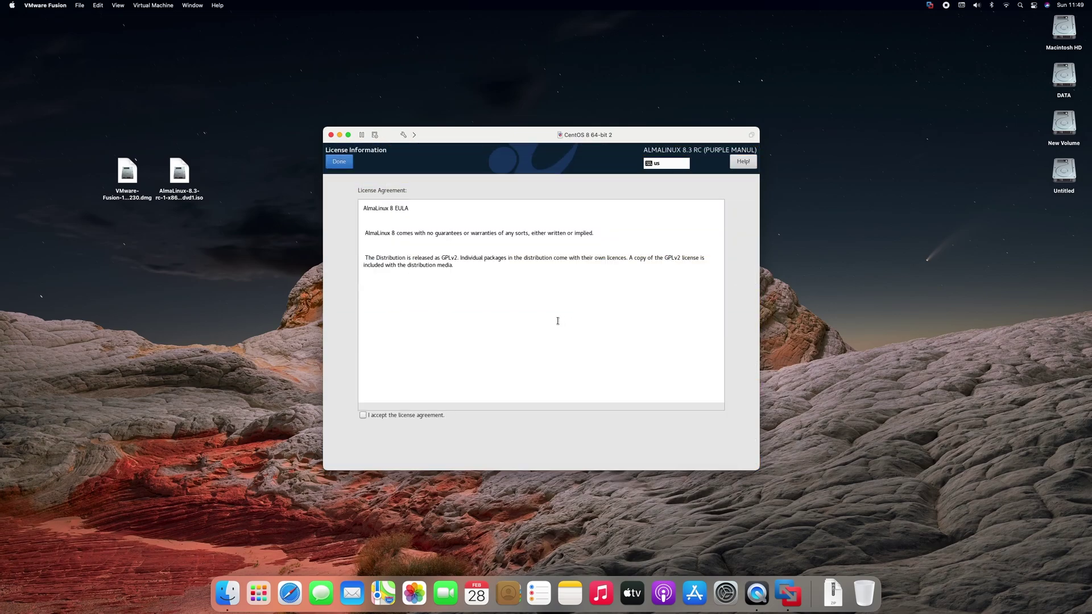
pyautogui.click(363, 415)
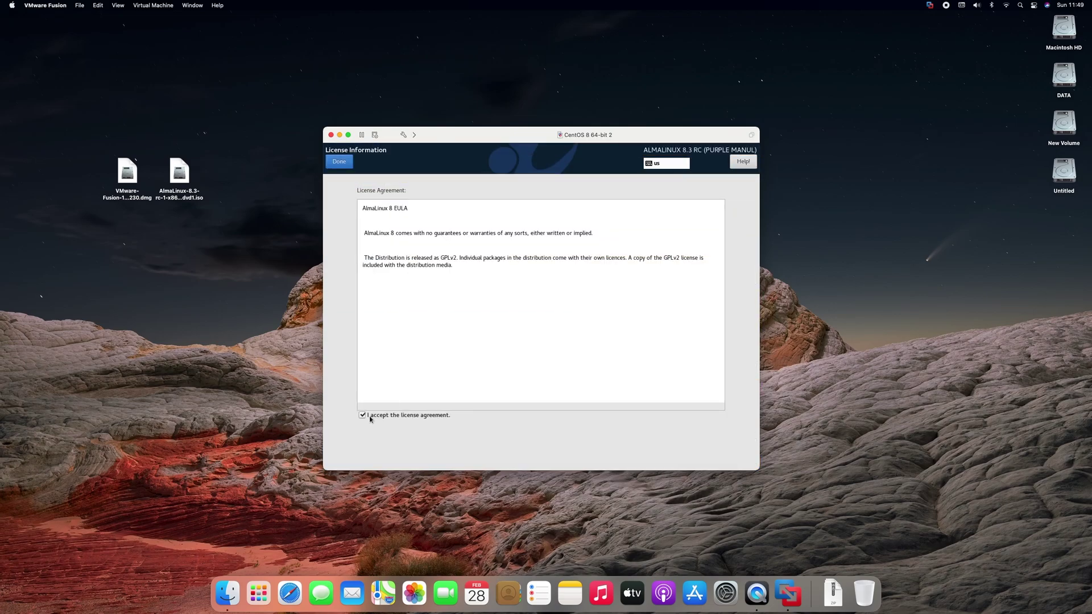
pyautogui.click(339, 161)
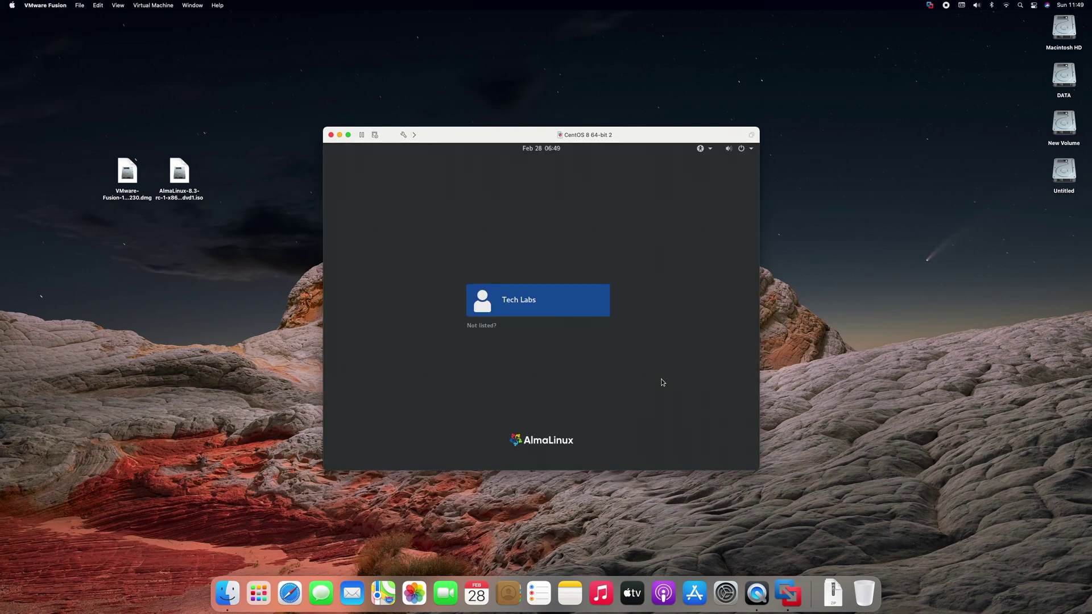
# - Sign in to the created user account with its password and maximize the virtual machine window
pyautogui.click(591, 313)
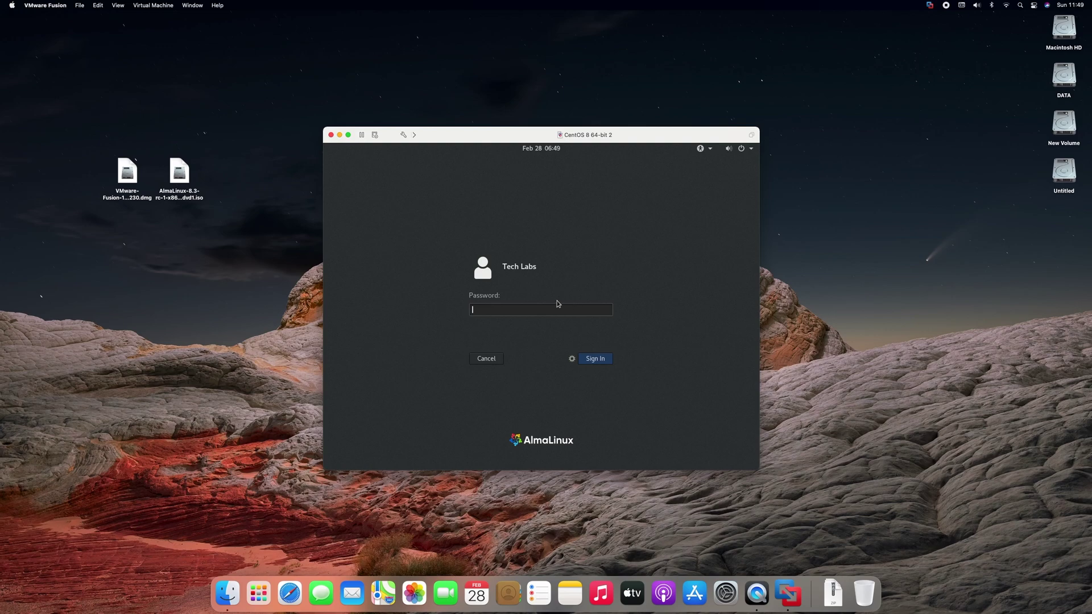
pyautogui.write('••••••••')
pyautogui.press('Return')
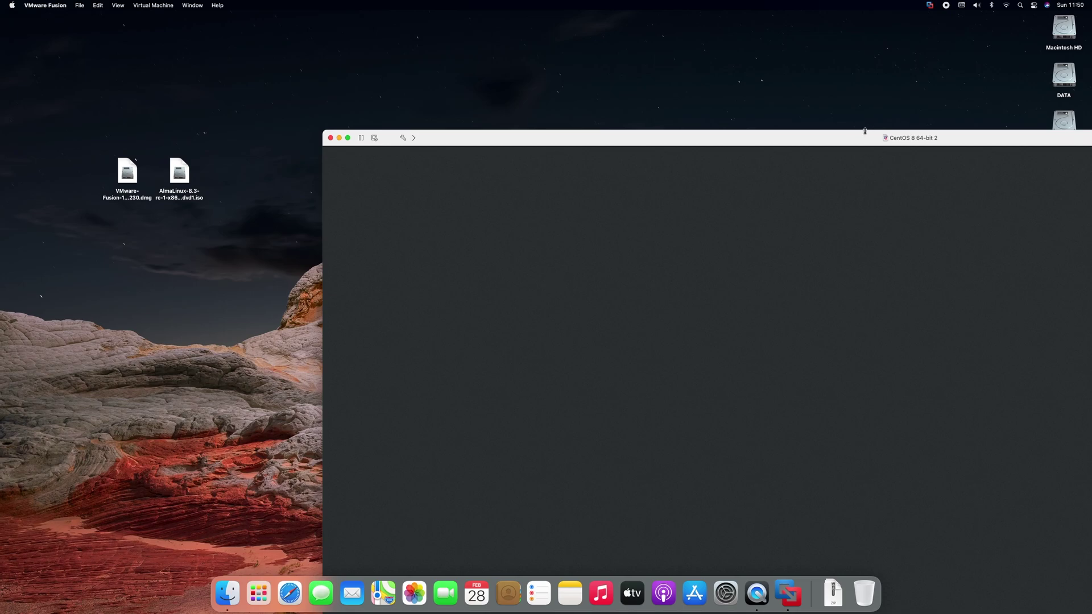
pyautogui.doubleClick(789, 139)
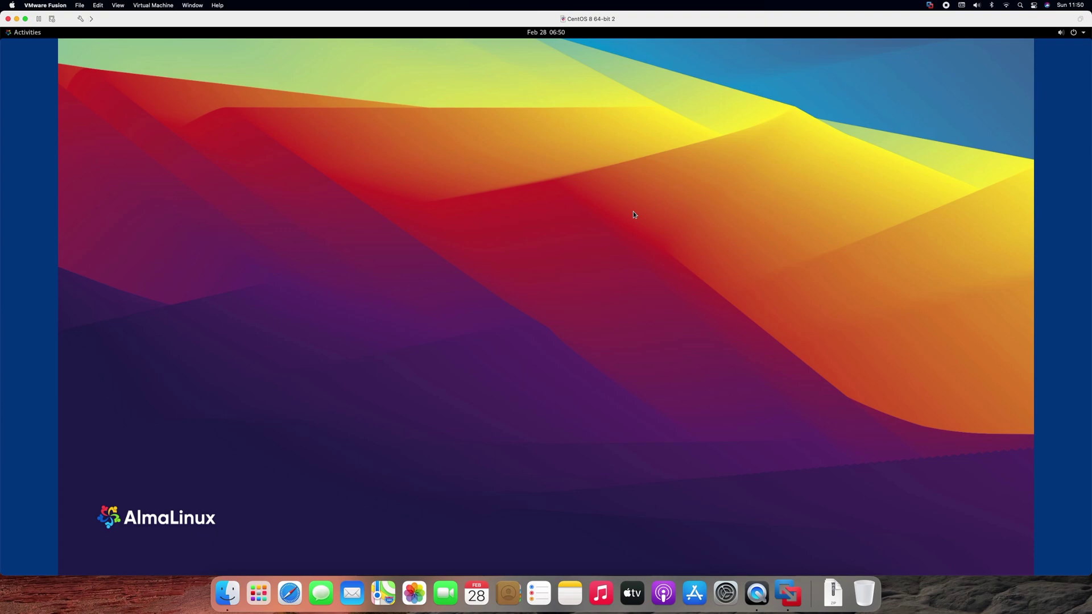
# - Go through the desktop's first-run setup with the default choices, skip connecting online accounts, and start using AlmaLinux
pyautogui.click(529, 125)
pyautogui.click(529, 126)
pyautogui.click(530, 128)
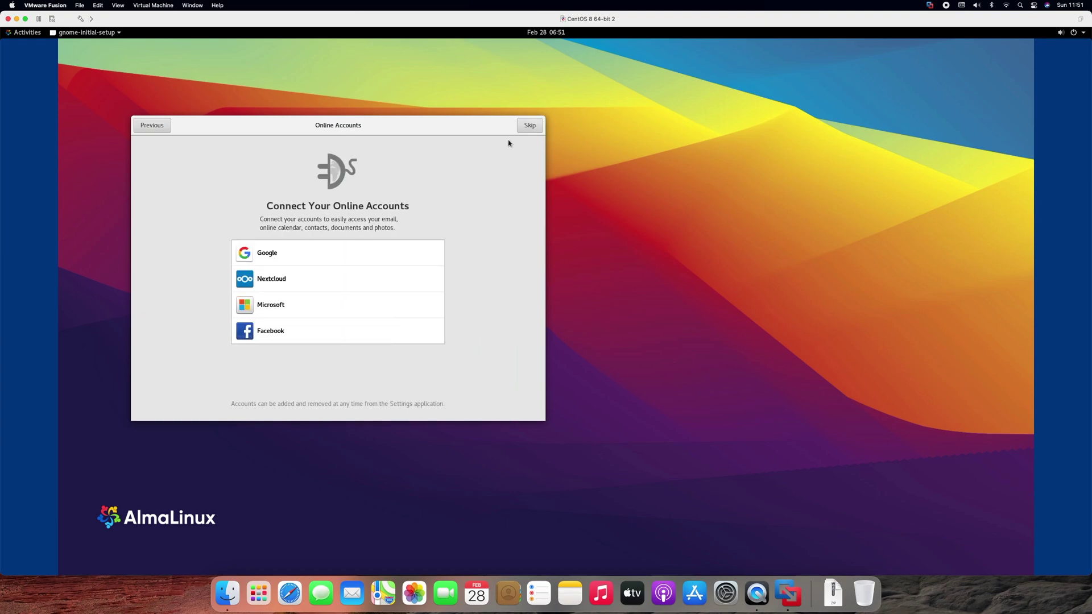
pyautogui.click(529, 126)
pyautogui.click(341, 339)
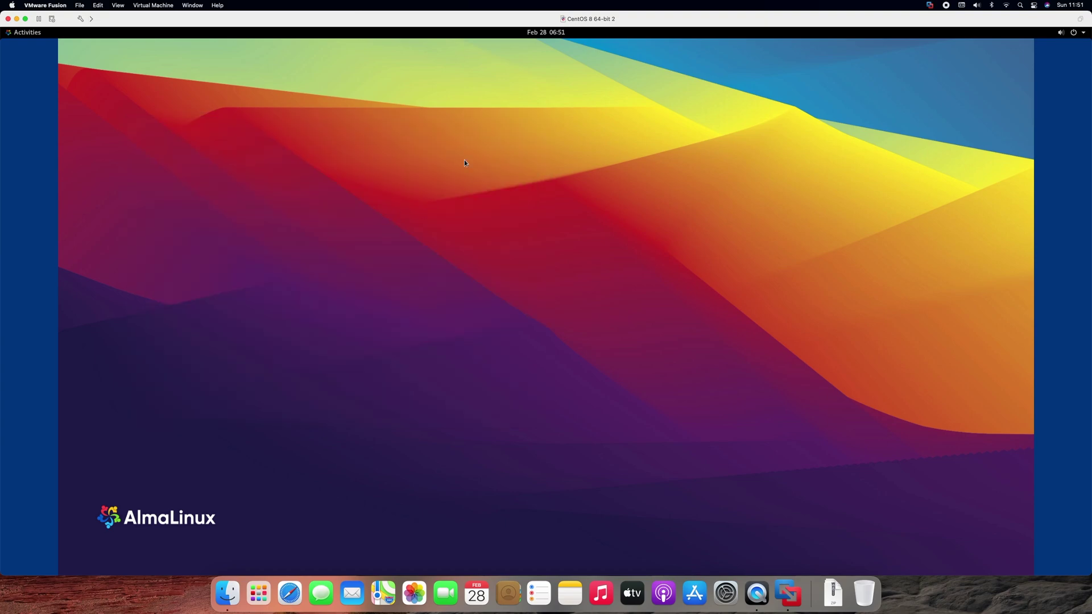
# - Examine the installed applications and the contents of the Utilities folder, and return to the empty desktop
pyautogui.click(27, 33)
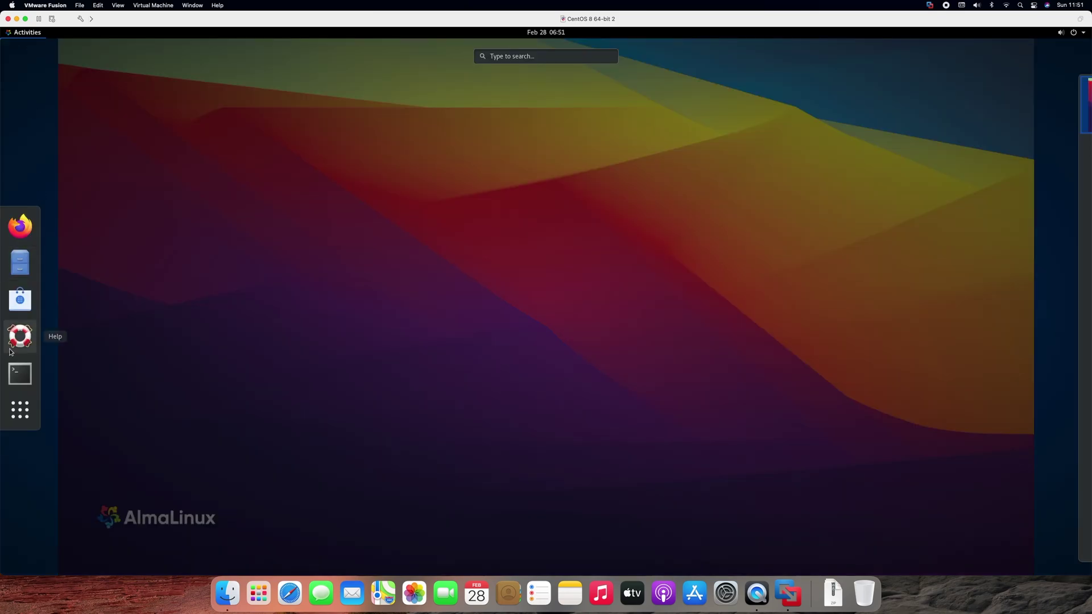
pyautogui.click(29, 400)
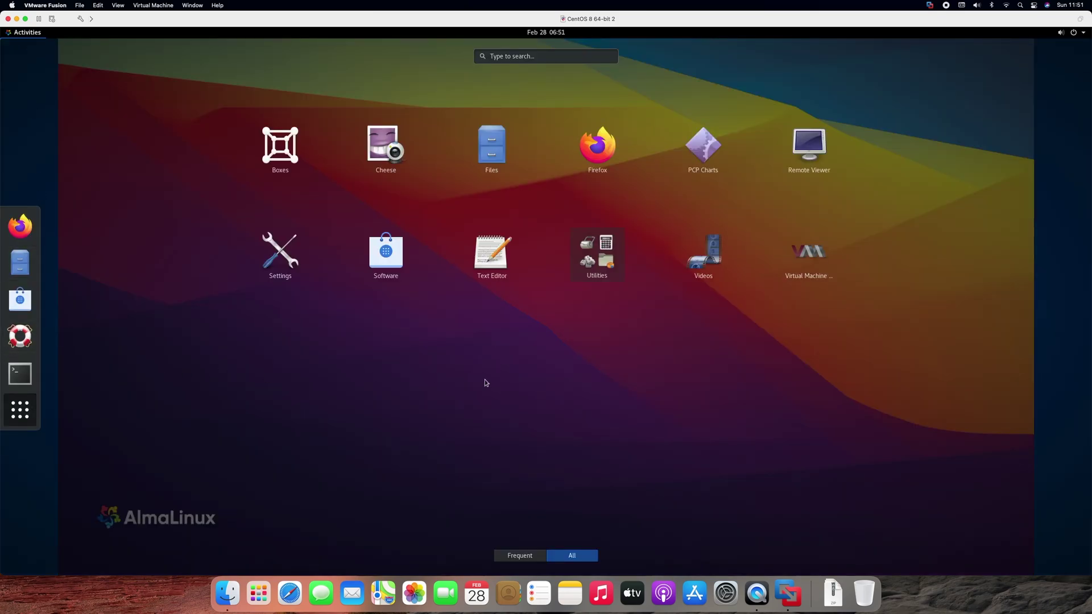
pyautogui.click(597, 254)
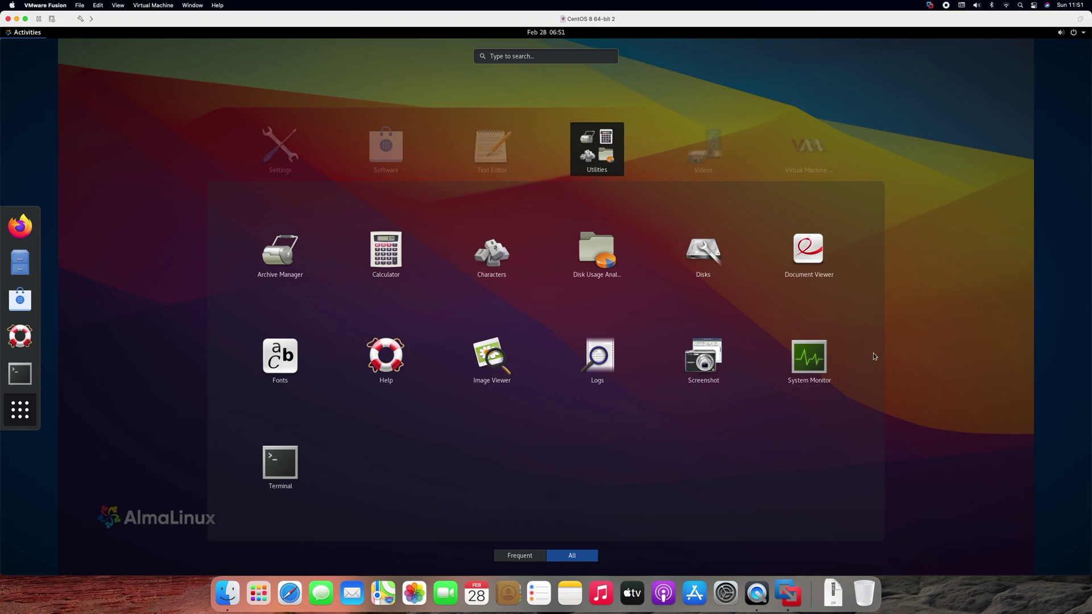
pyautogui.press('Escape')
pyautogui.press('Escape')
pyautogui.press('Escape')
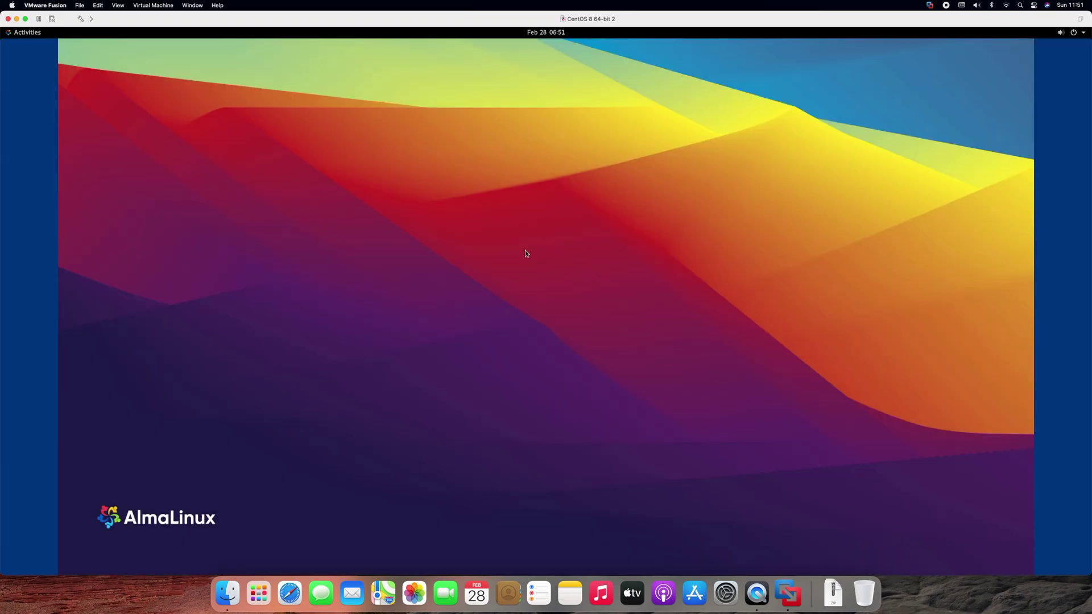
# - Power off the AlmaLinux virtual machine from within the guest system and confirm the shutdown
pyautogui.click(1075, 33)
pyautogui.click(1057, 145)
pyautogui.click(609, 328)
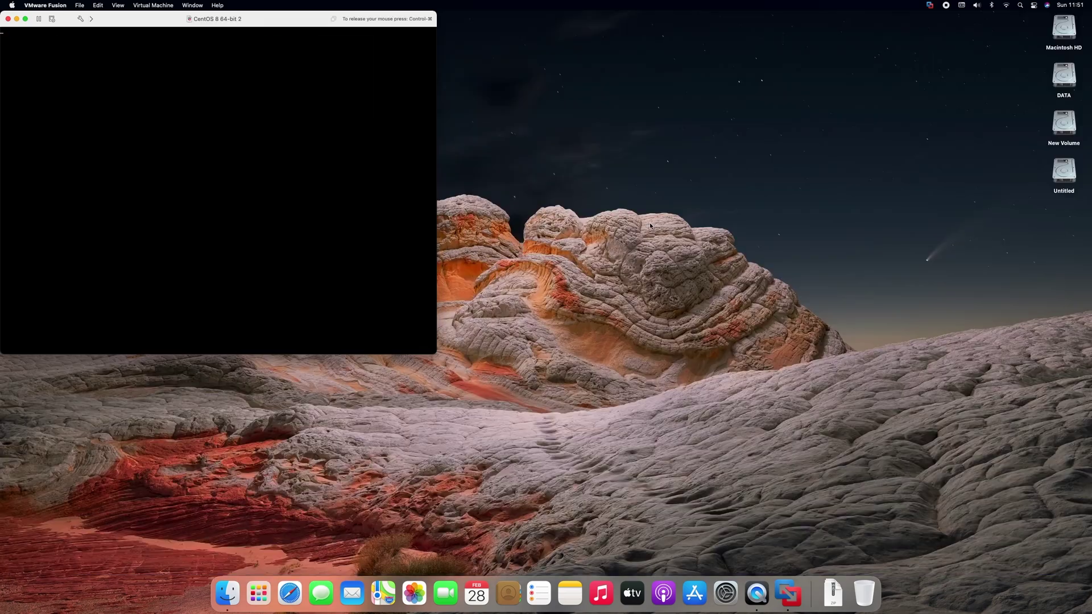